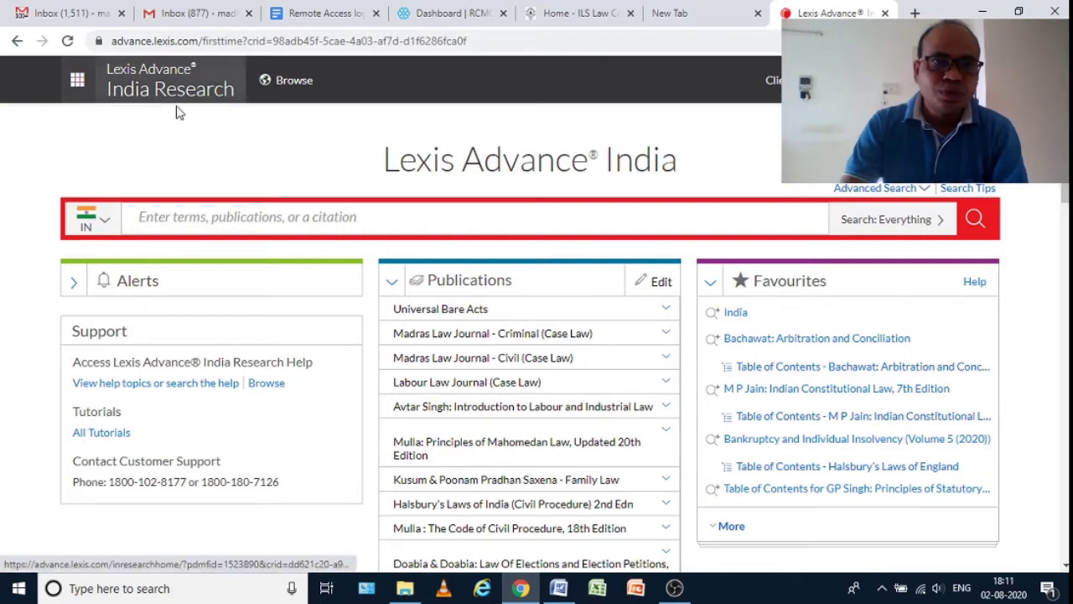
- Look through the Publications list on the Lexis Advance India home page
scroll(637, 294, "down", 3)
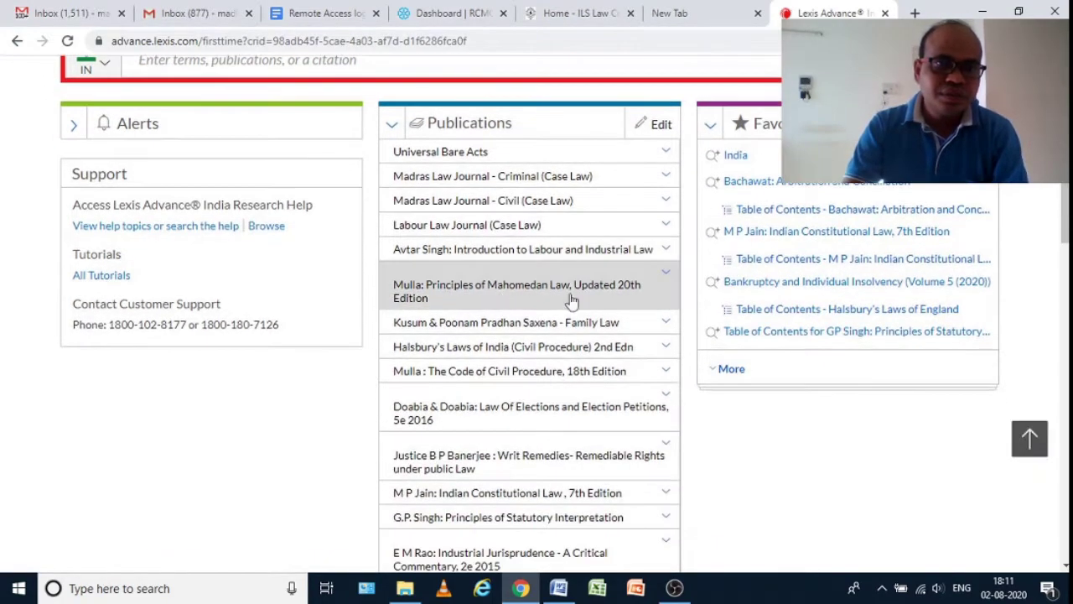
scroll(520, 251, "up", 3)
scroll(516, 289, "down", 1)
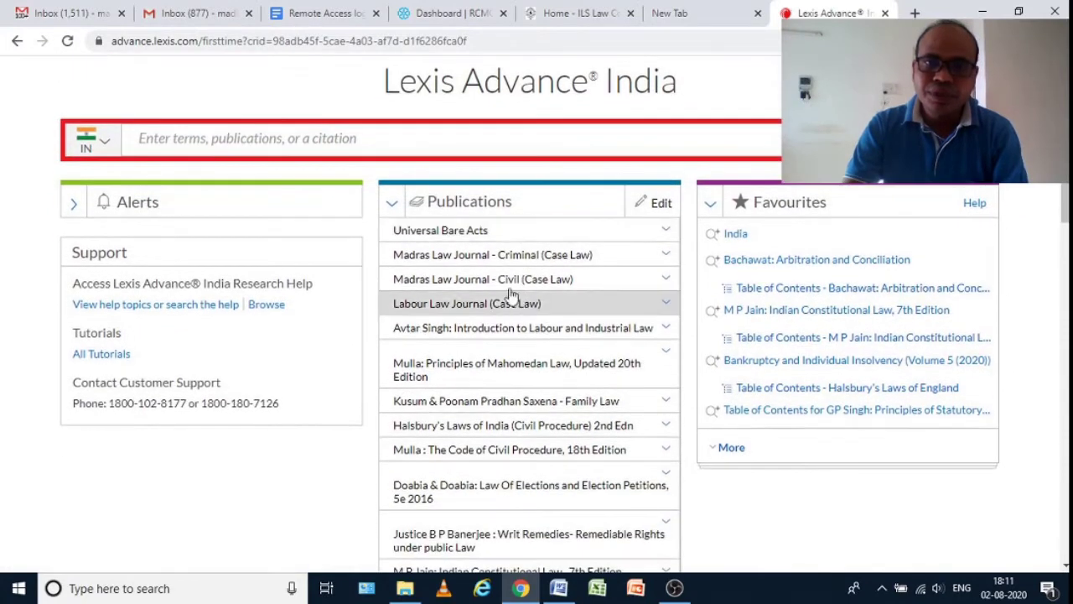
scroll(476, 252, "down", 1)
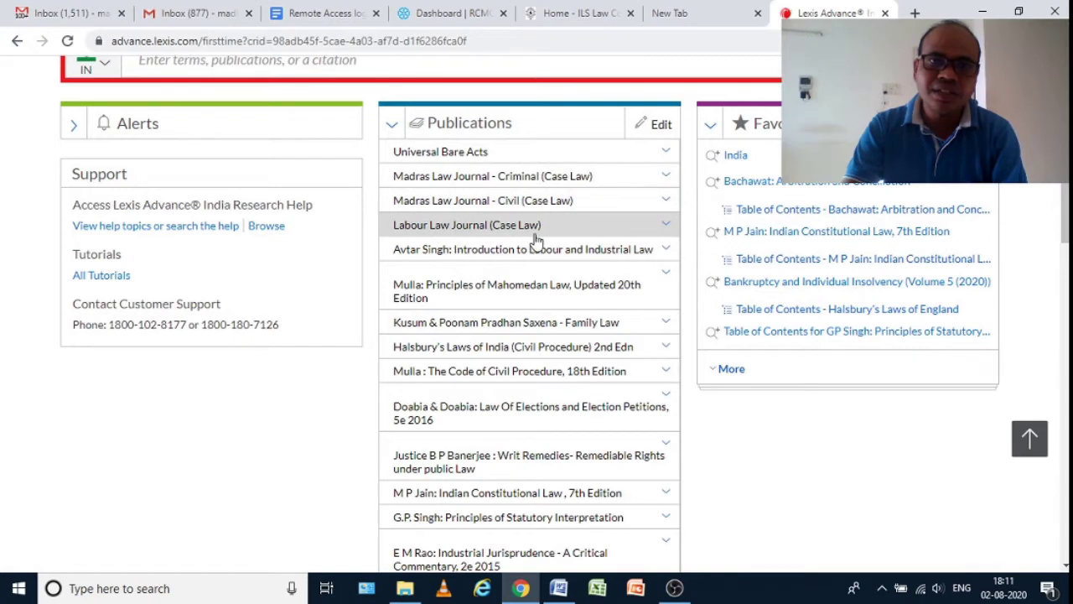
scroll(544, 285, "down", 1)
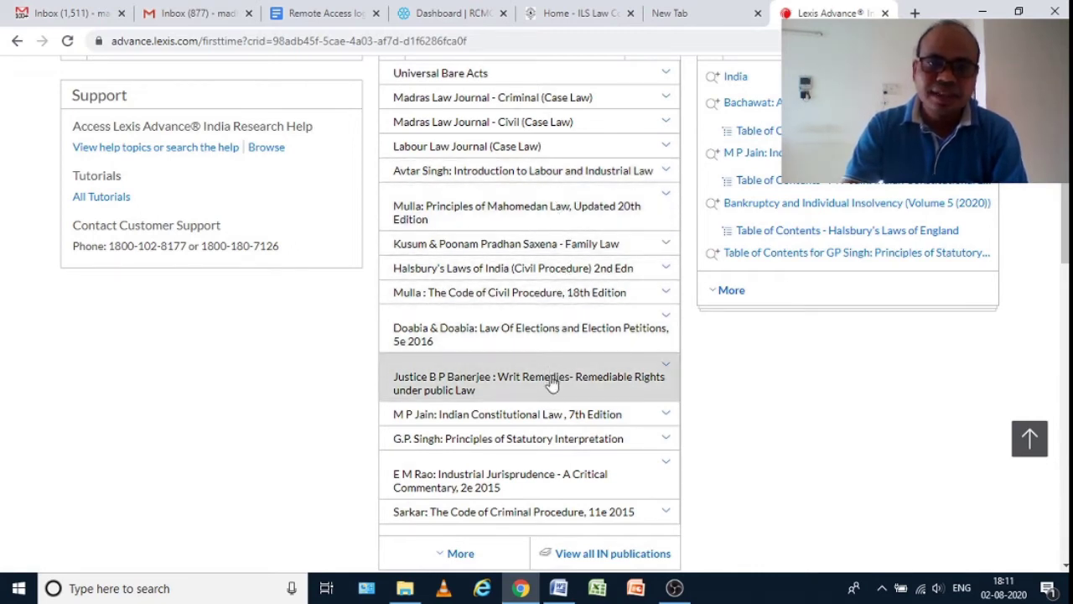
scroll(532, 340, "down", 1)
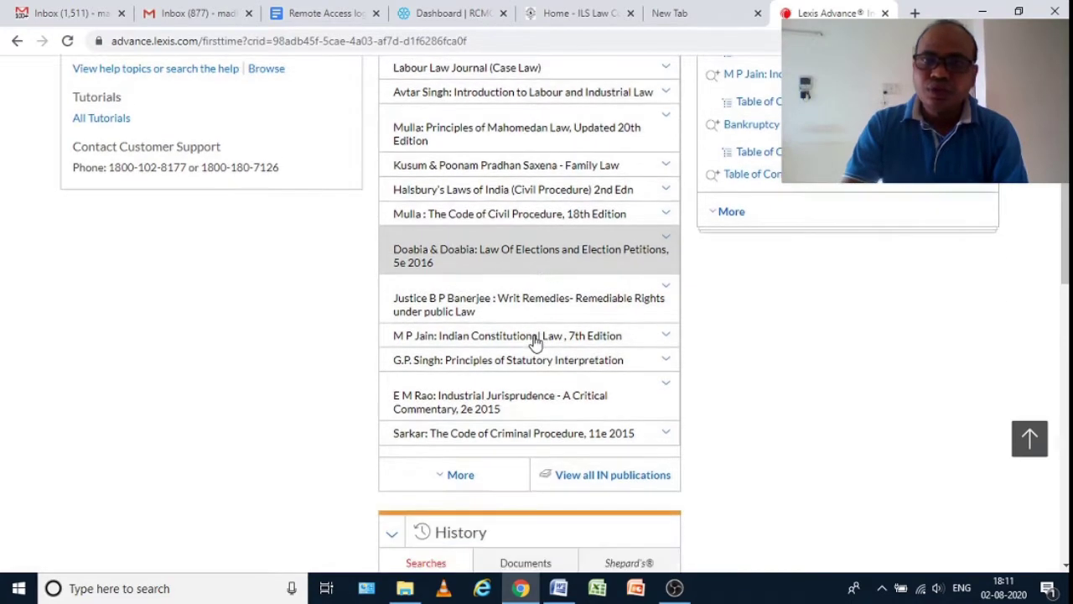
scroll(534, 342, "up", 4)
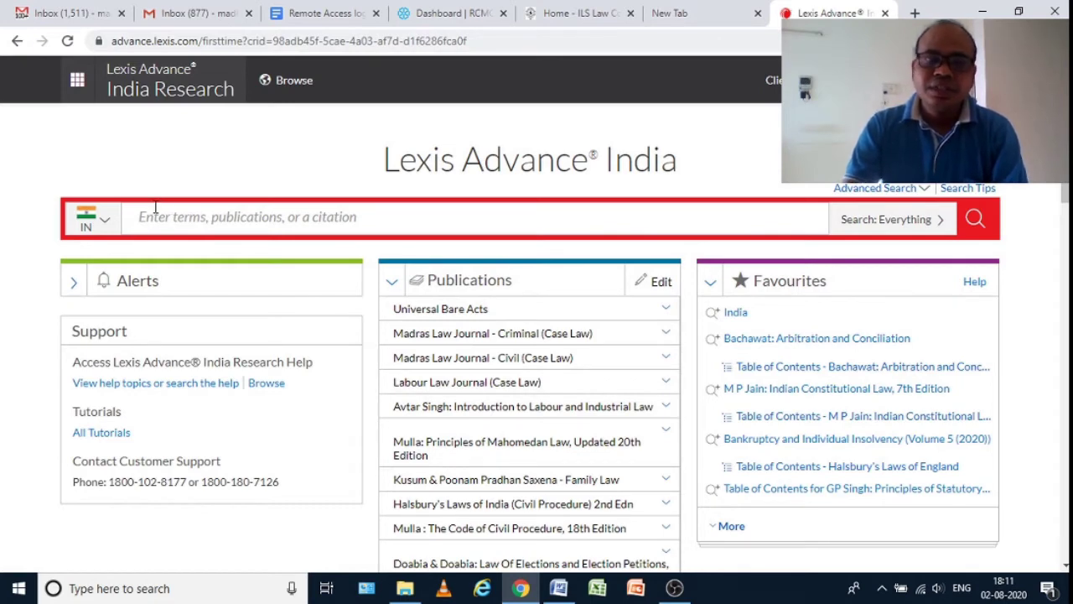
- Set the search jurisdiction to United Kingdom and open the table of contents of Halsbury's Laws of England from the suggestions for "Hals"
left_click(106, 225)
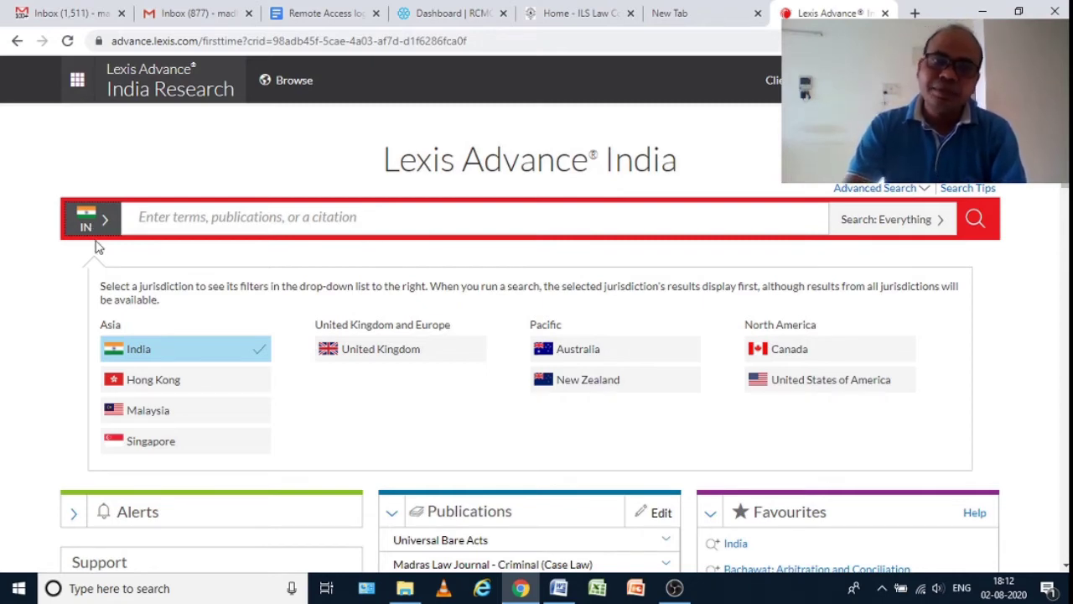
left_click(373, 355)
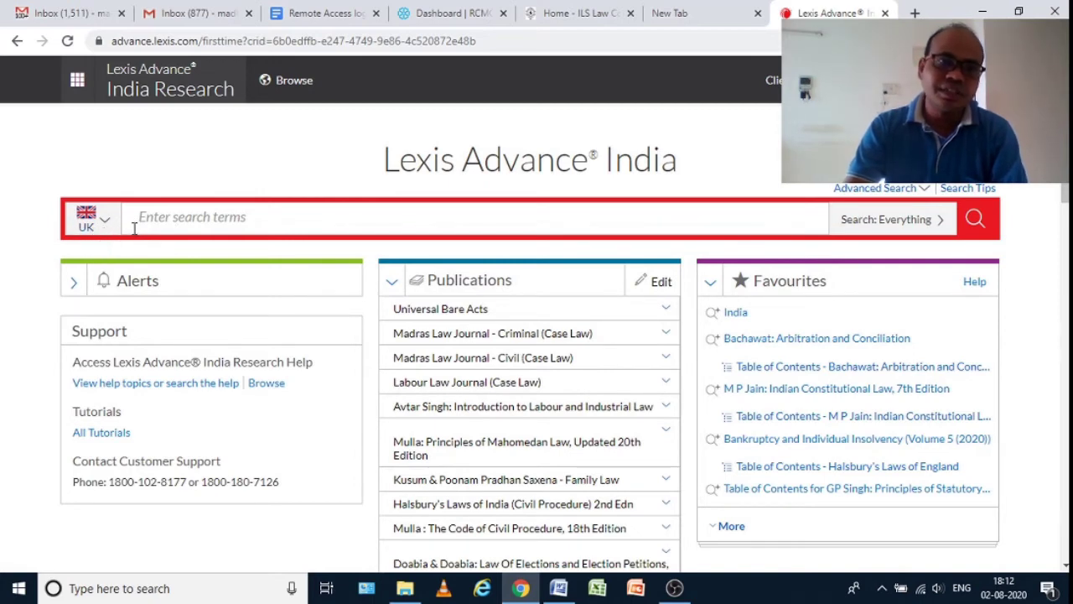
left_click(171, 220)
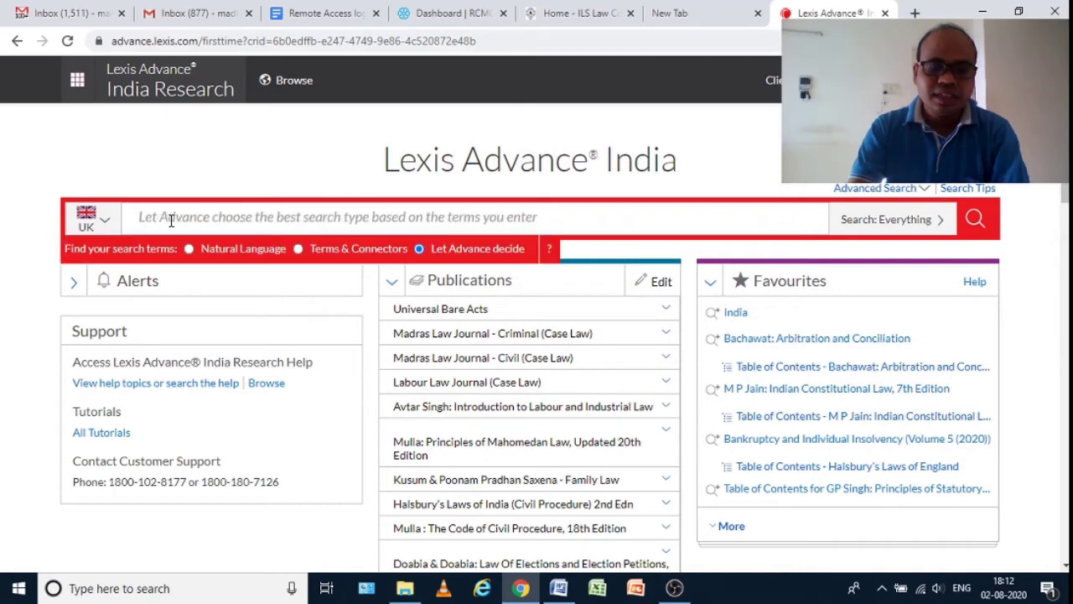
type("Hals")
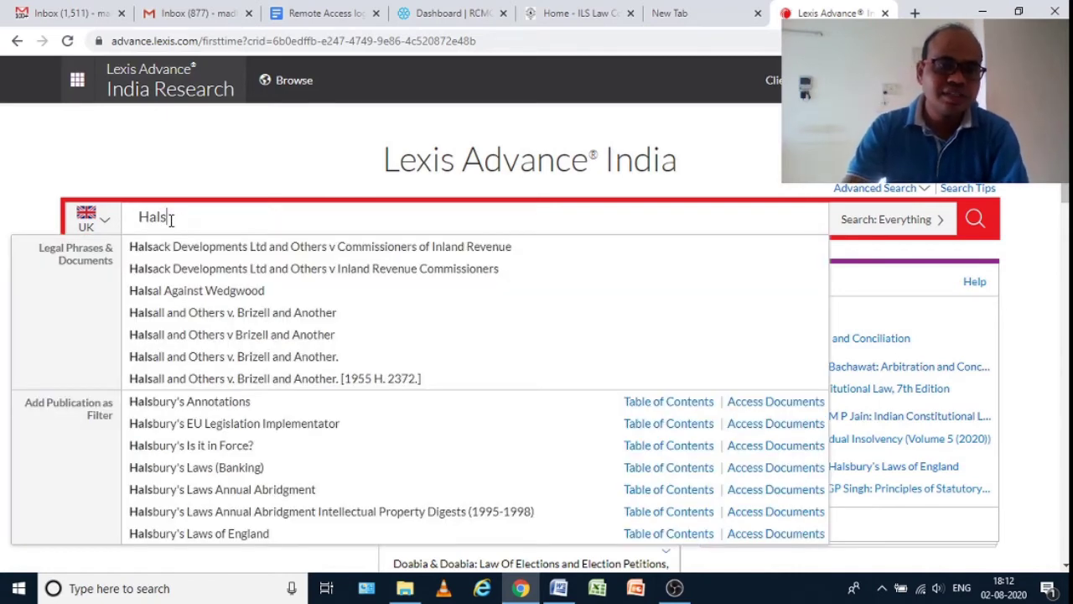
scroll(376, 310, "down", 2)
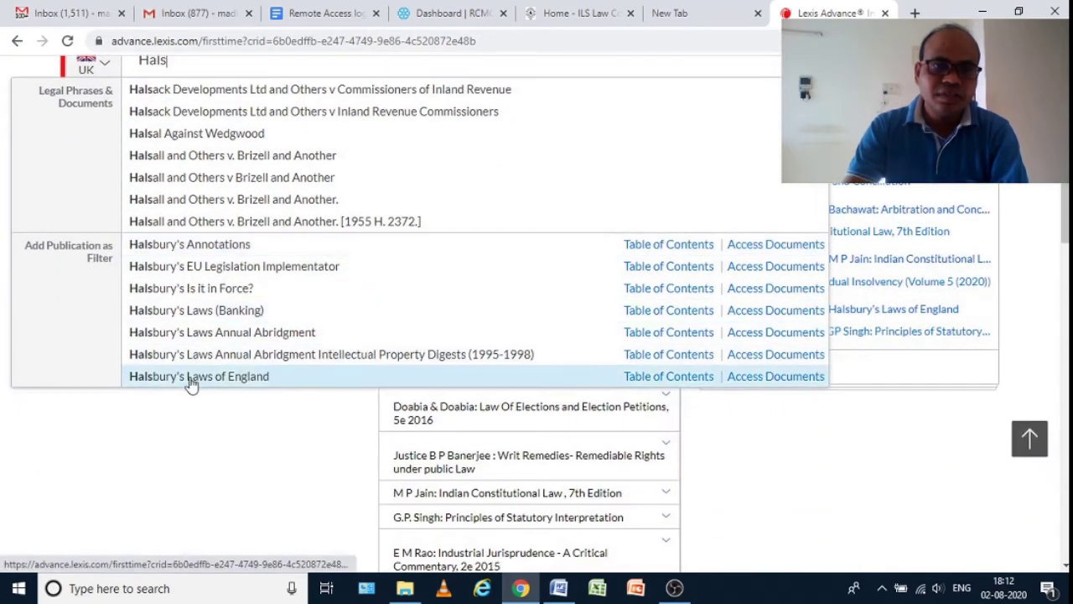
scroll(279, 223, "up", 1)
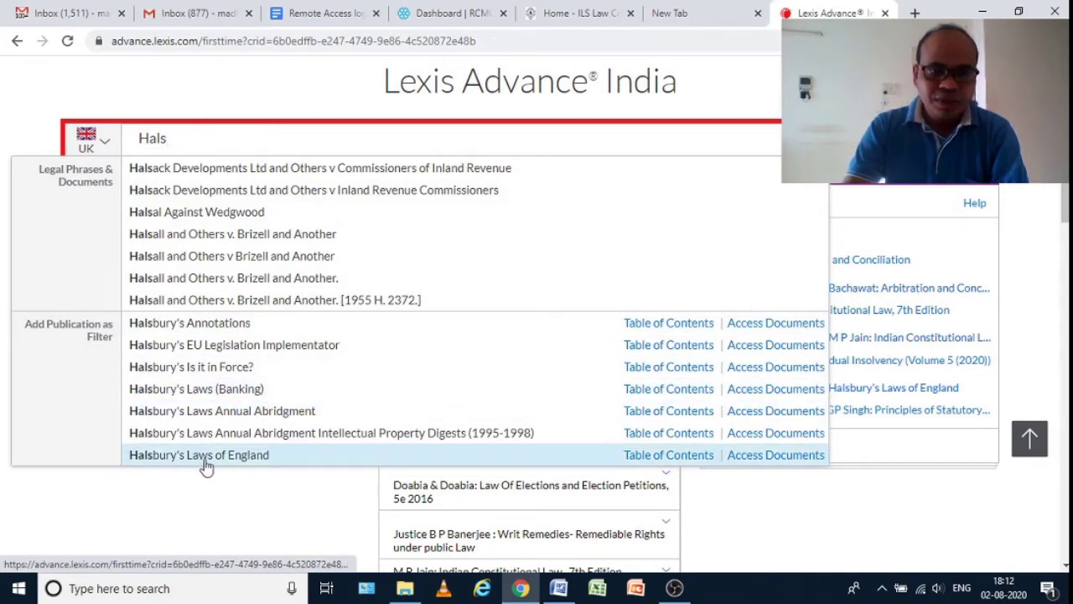
left_click(668, 457)
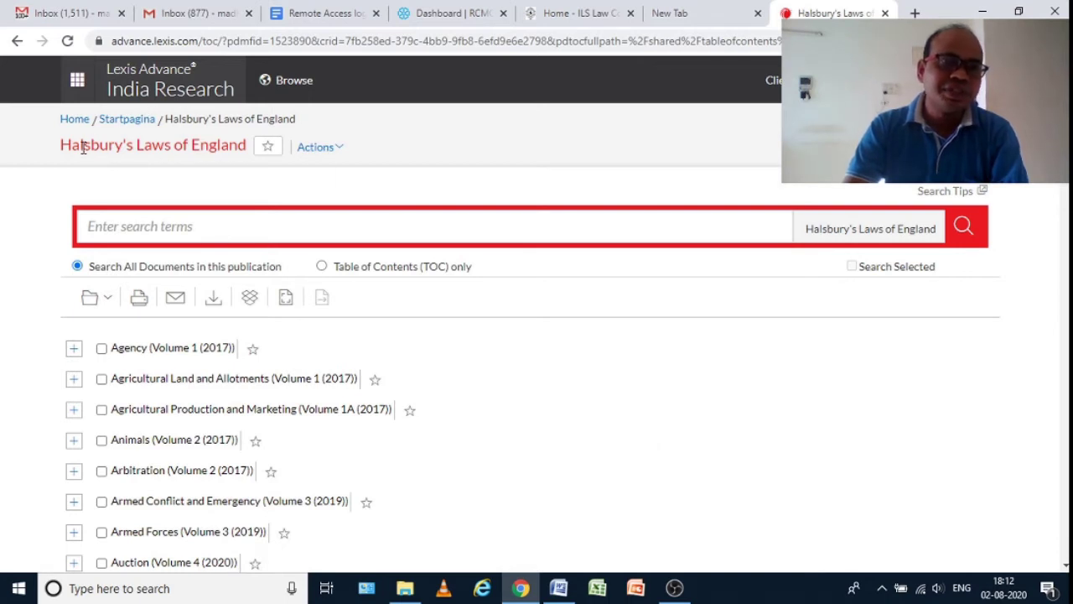
- Examine the publication's title and the volume numbers and years of the first topics in its table of contents
left_click_drag(70, 144, 249, 146)
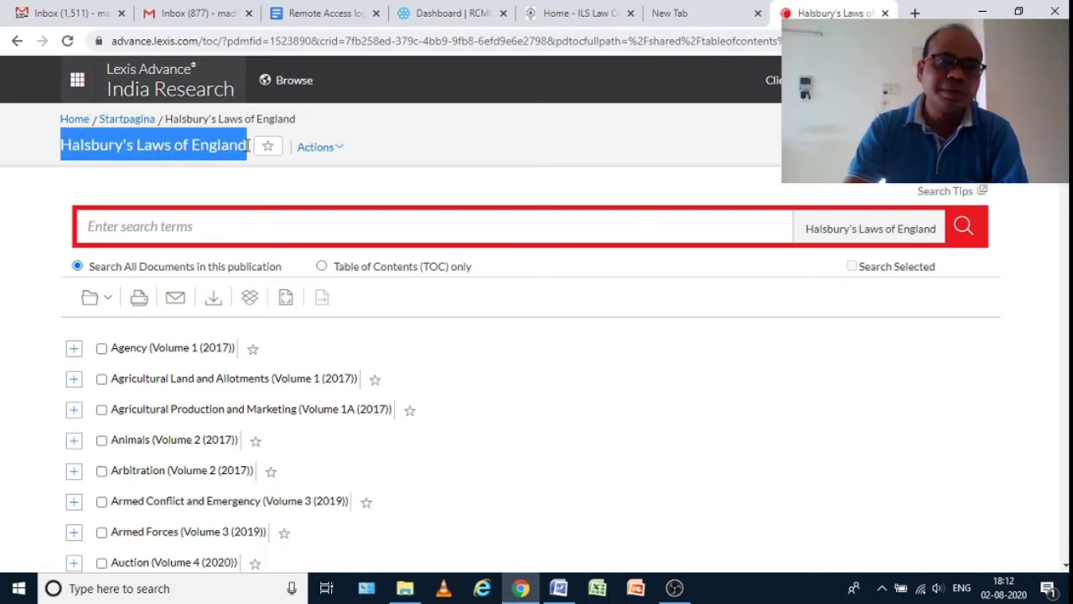
left_click(416, 188)
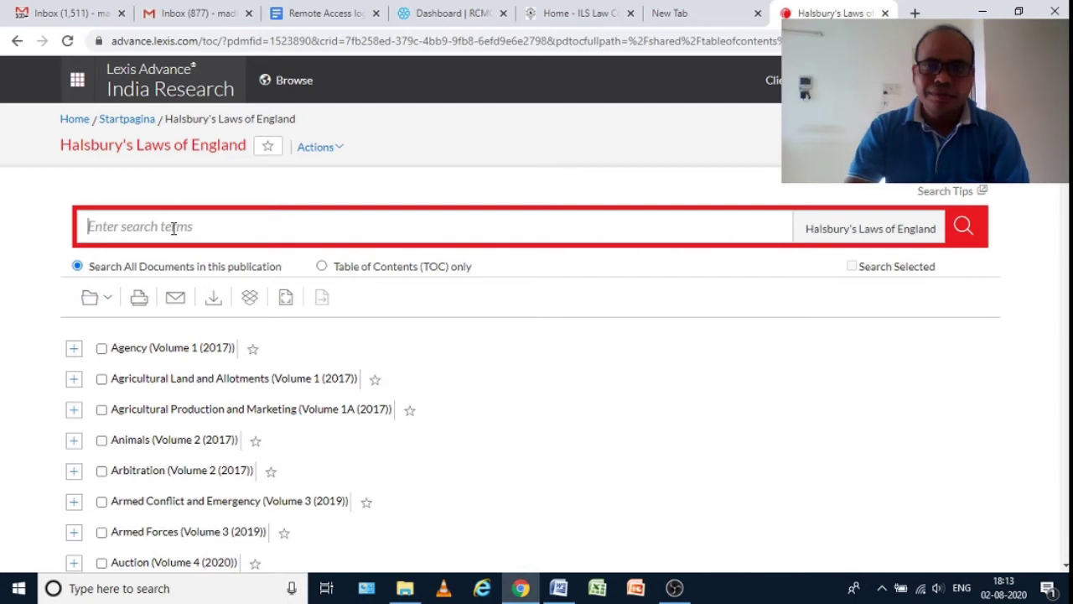
scroll(373, 304, "down", 1)
scroll(374, 307, "down", 1)
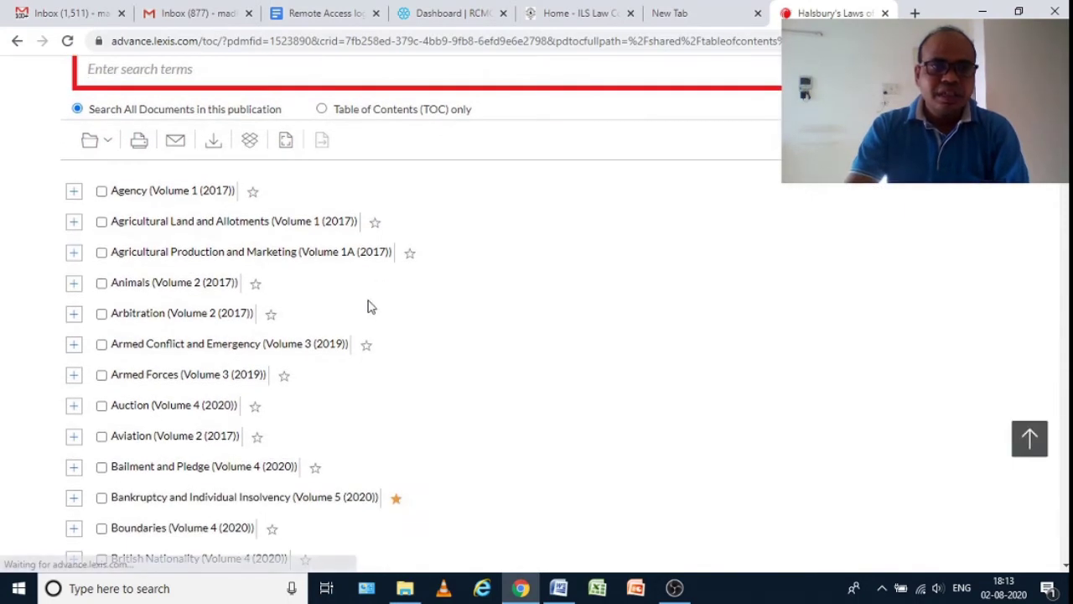
scroll(367, 303, "down", 1)
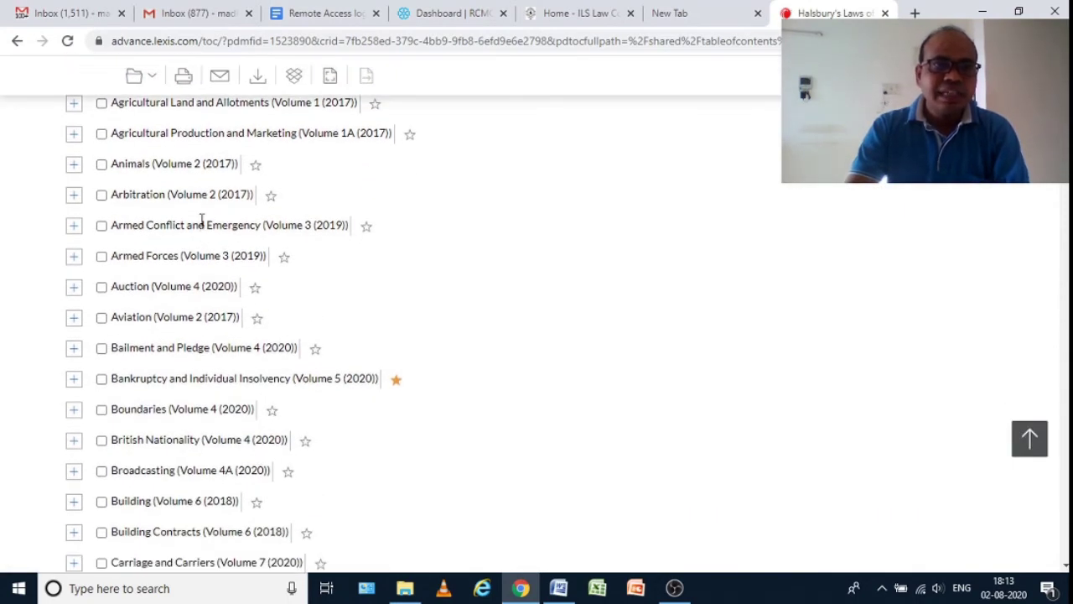
scroll(189, 234, "up", 2)
scroll(163, 314, "down", 1)
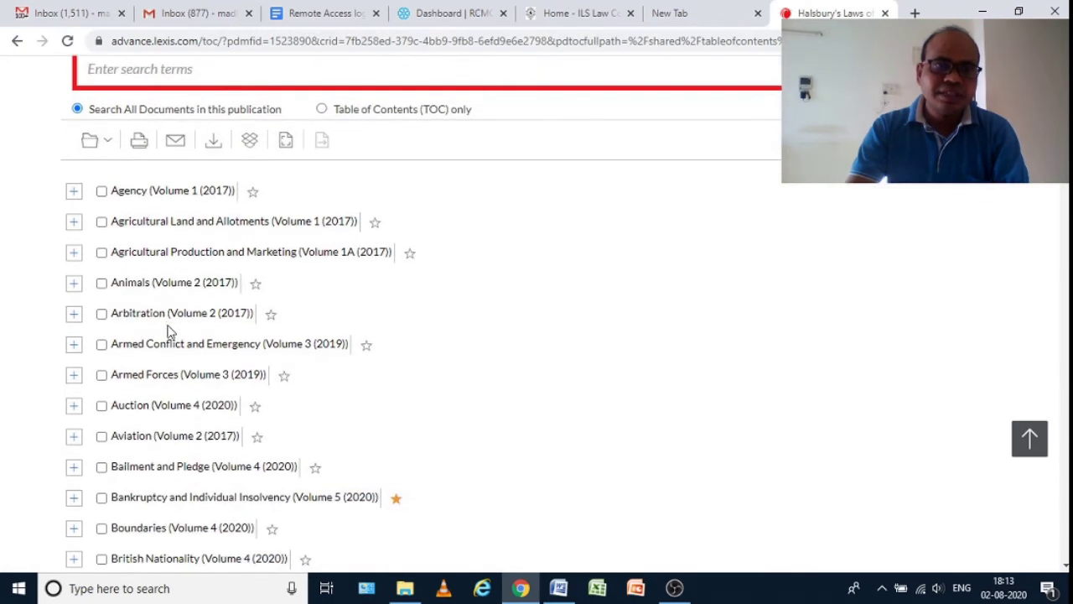
scroll(167, 332, "down", 1)
scroll(170, 329, "down", 1)
scroll(170, 328, "up", 3)
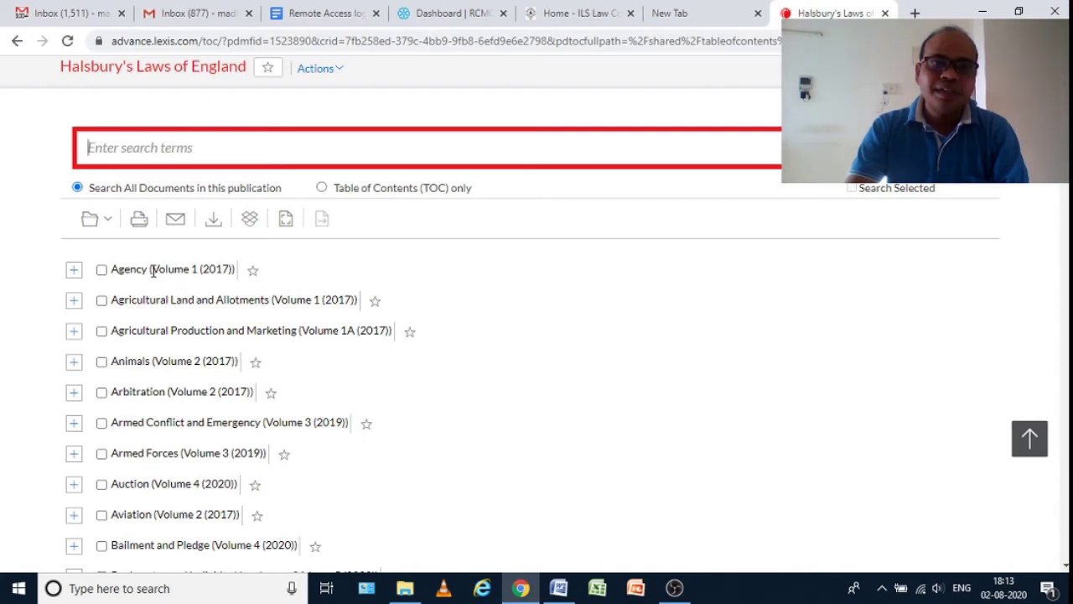
left_click_drag(152, 270, 235, 270)
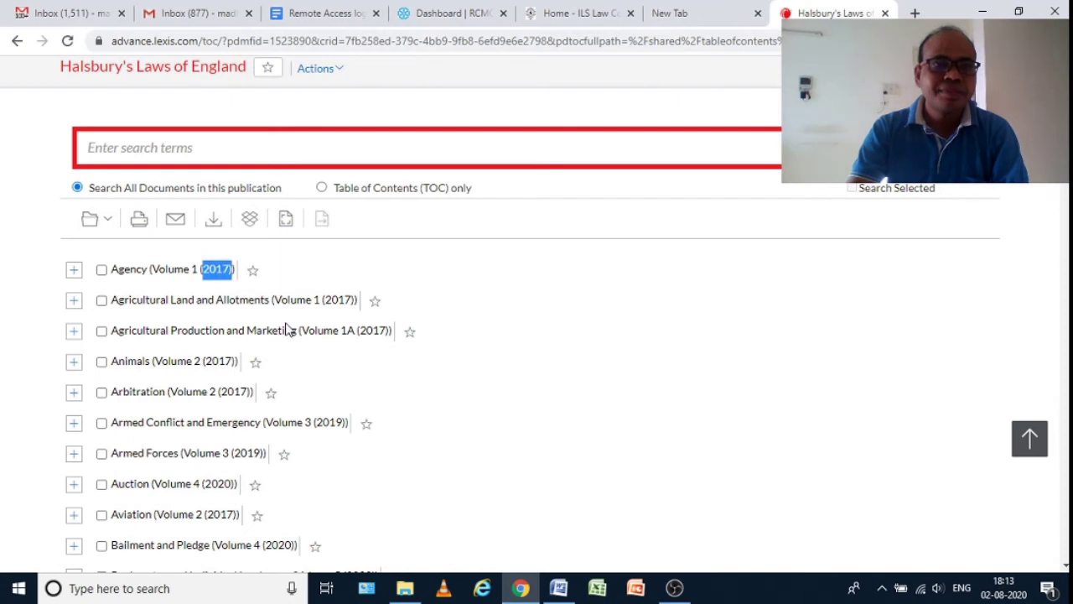
- Look through the alphabetical topics of Halsbury's Laws of England as far as the entries around Judicial Review
scroll(286, 330, "down", 1)
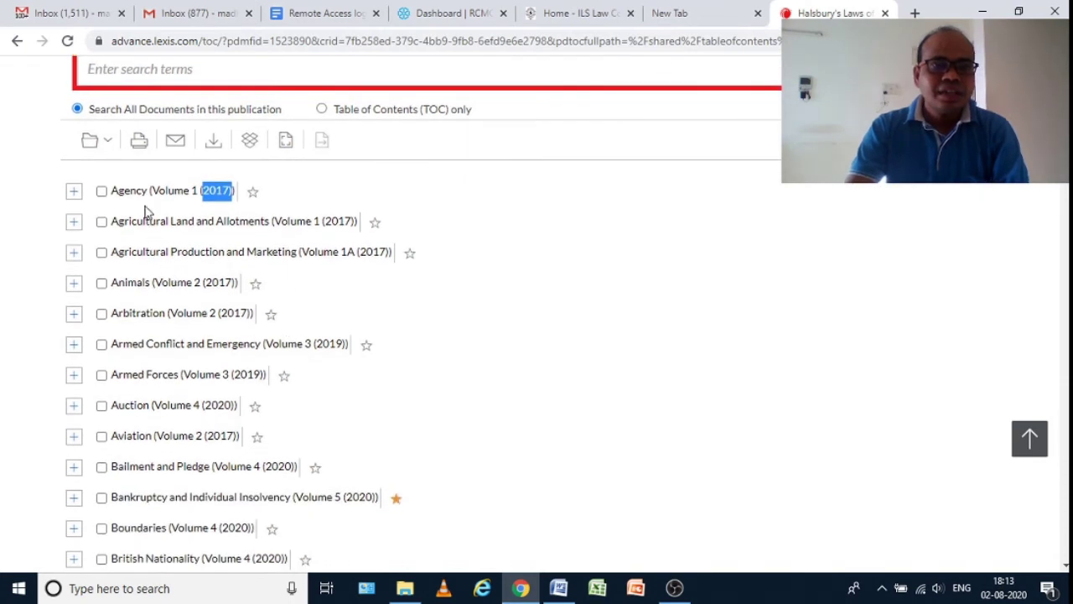
scroll(174, 382, "down", 4)
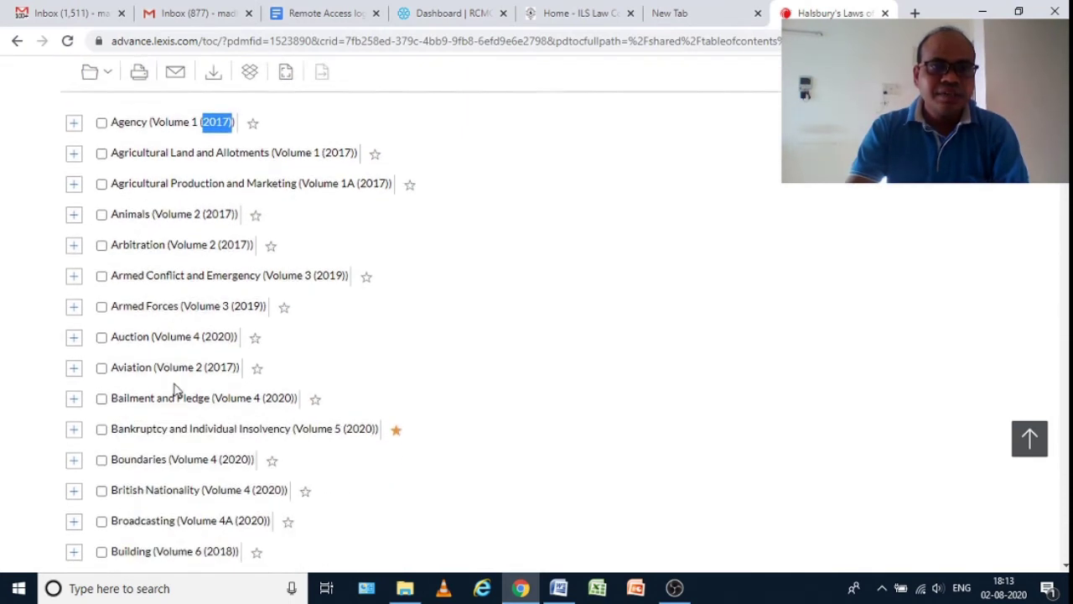
scroll(176, 392, "down", 1)
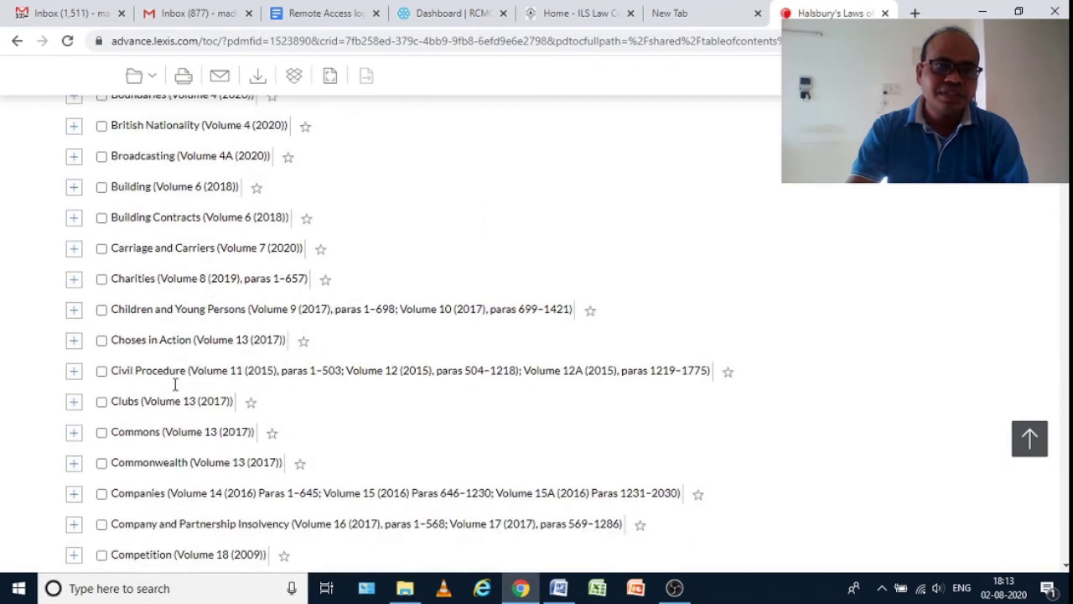
scroll(176, 391, "down", 2)
scroll(176, 390, "down", 3)
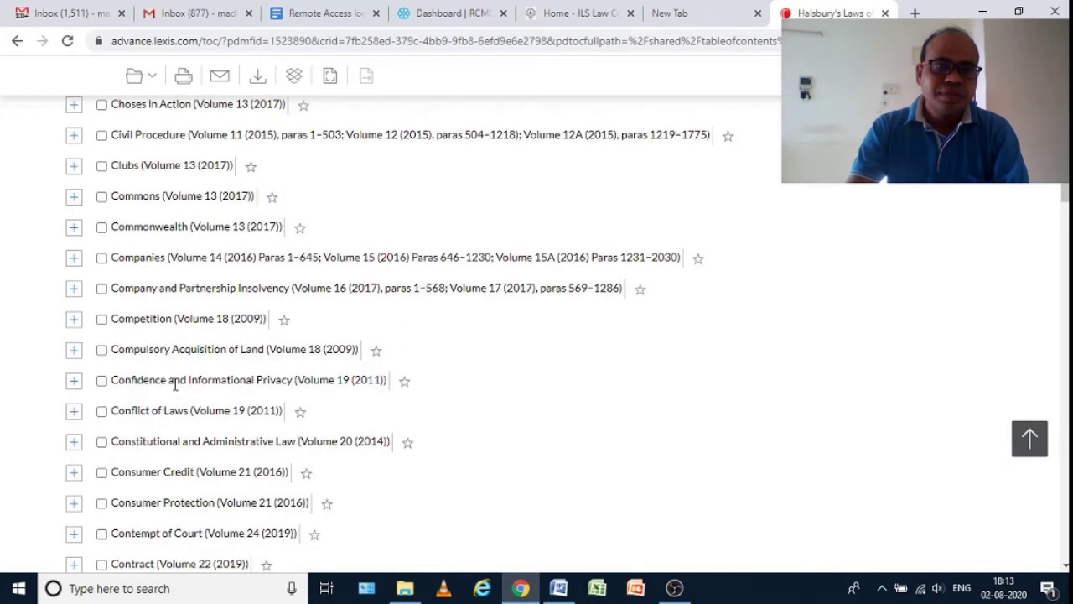
scroll(176, 390, "down", 6)
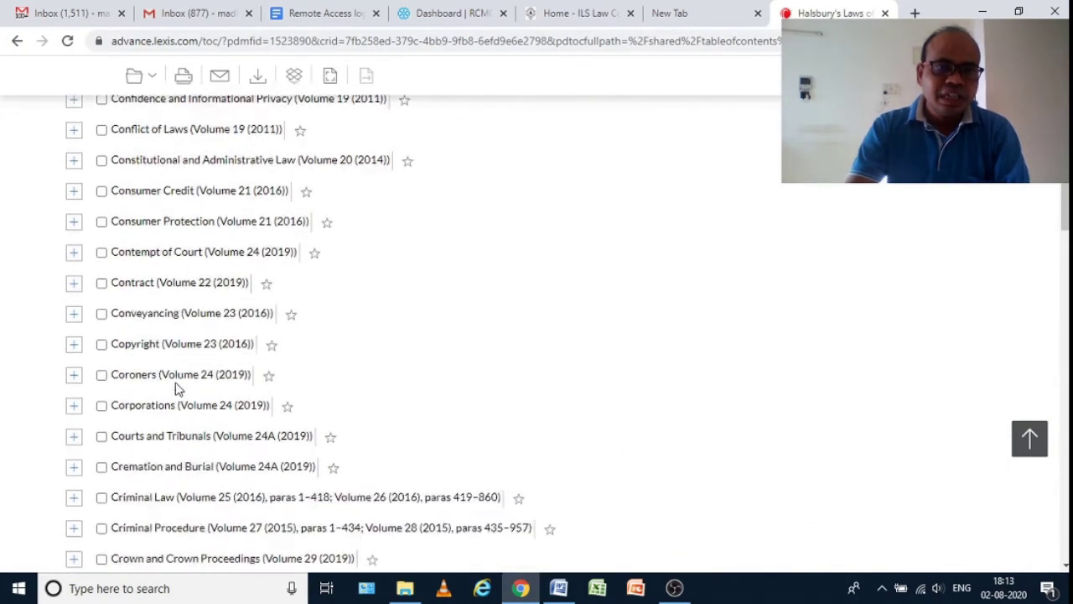
scroll(176, 386, "down", 5)
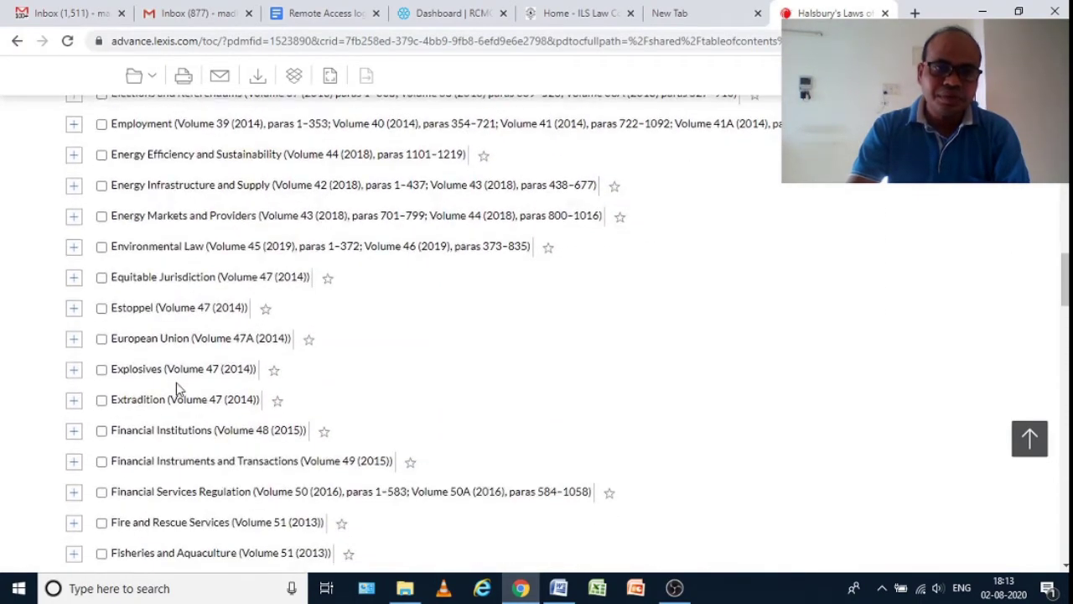
scroll(176, 387, "down", 4)
scroll(178, 390, "up", 10)
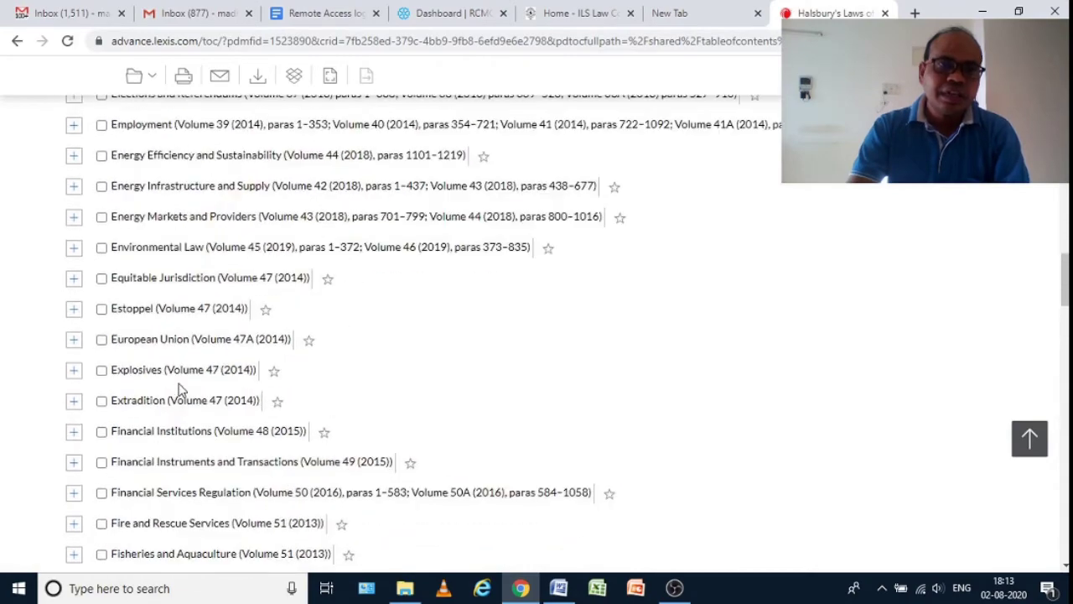
scroll(179, 383, "up", 4)
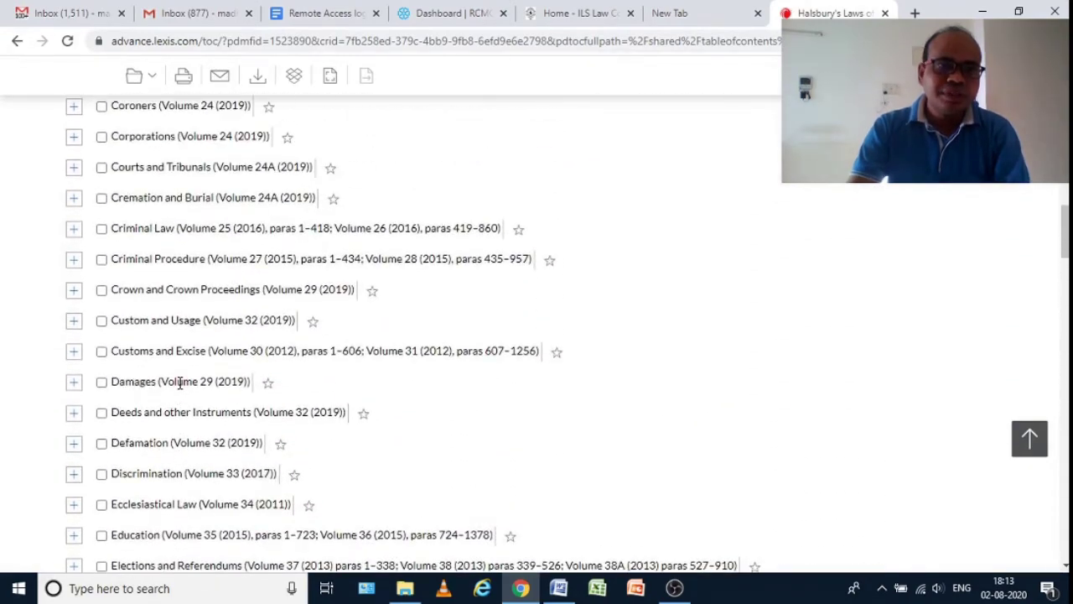
scroll(183, 372, "up", 1)
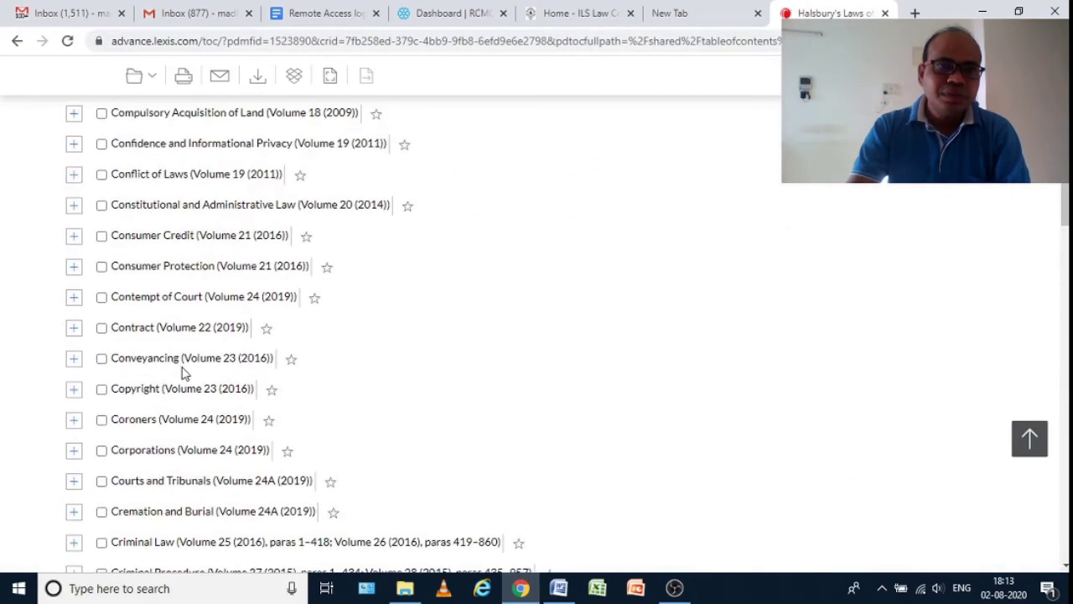
scroll(183, 369, "down", 5)
scroll(183, 371, "down", 8)
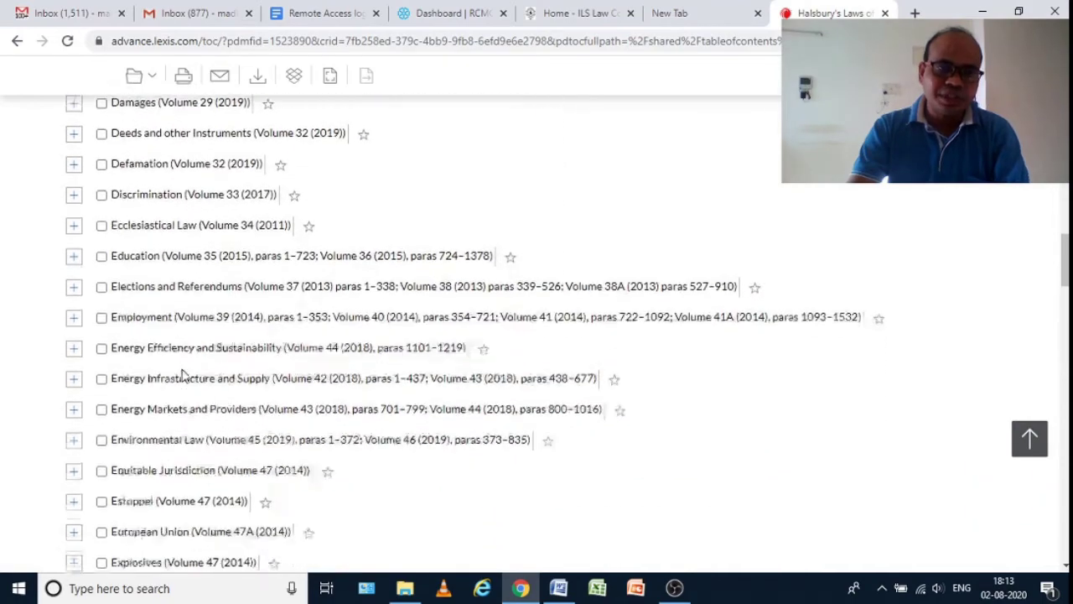
scroll(183, 369, "down", 4)
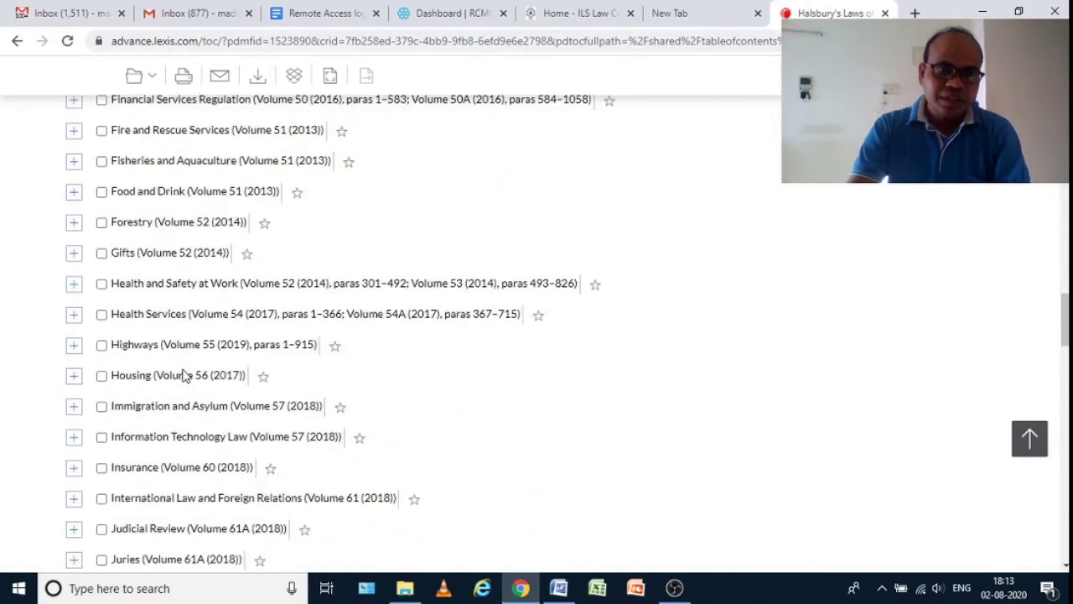
scroll(184, 371, "down", 1)
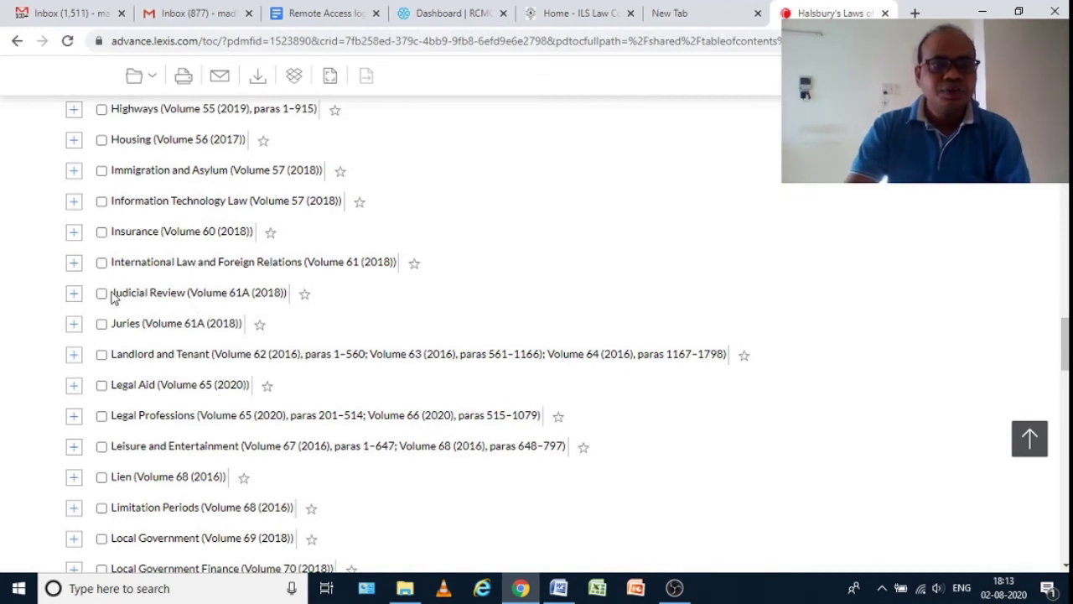
- Highlight the title and year of the Judicial Review (Volume 61A (2018)) topic and expand that topic in the table of contents
left_click_drag(112, 293, 186, 287)
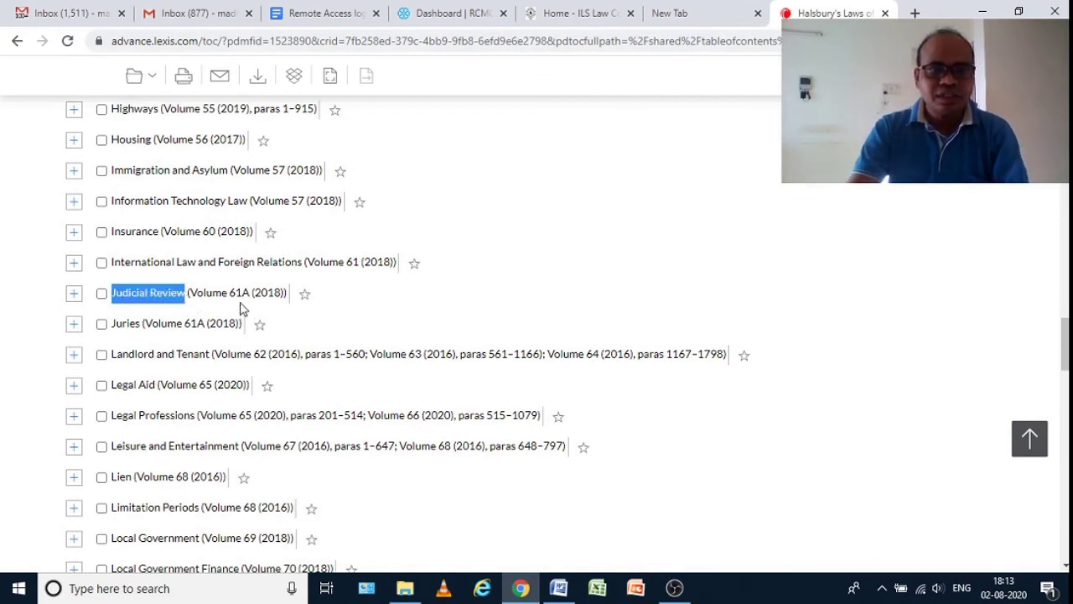
left_click(224, 295)
left_click_drag(168, 294, 187, 293)
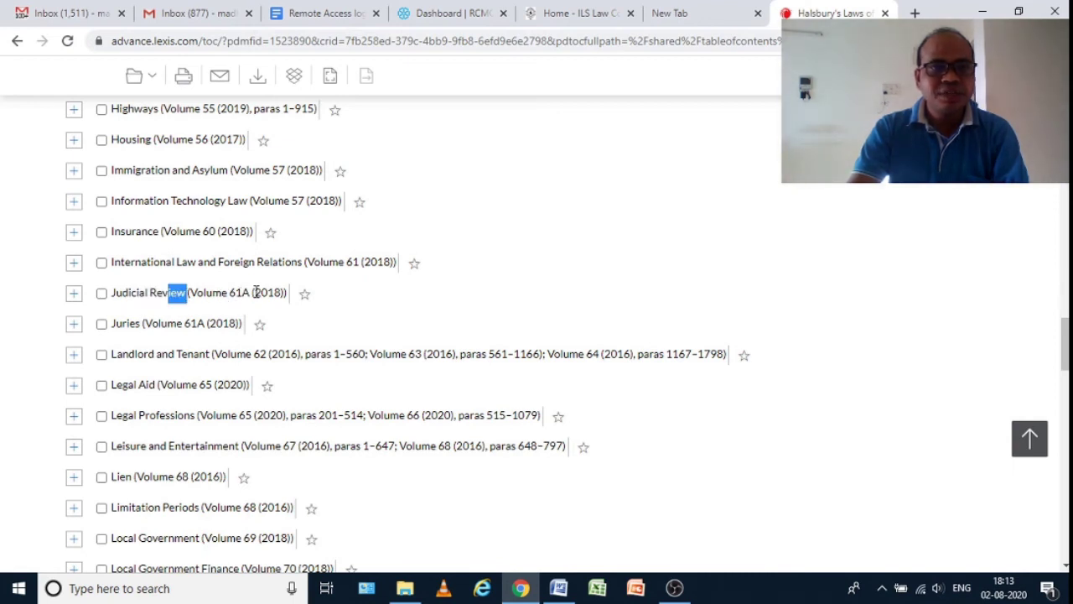
left_click_drag(254, 292, 285, 293)
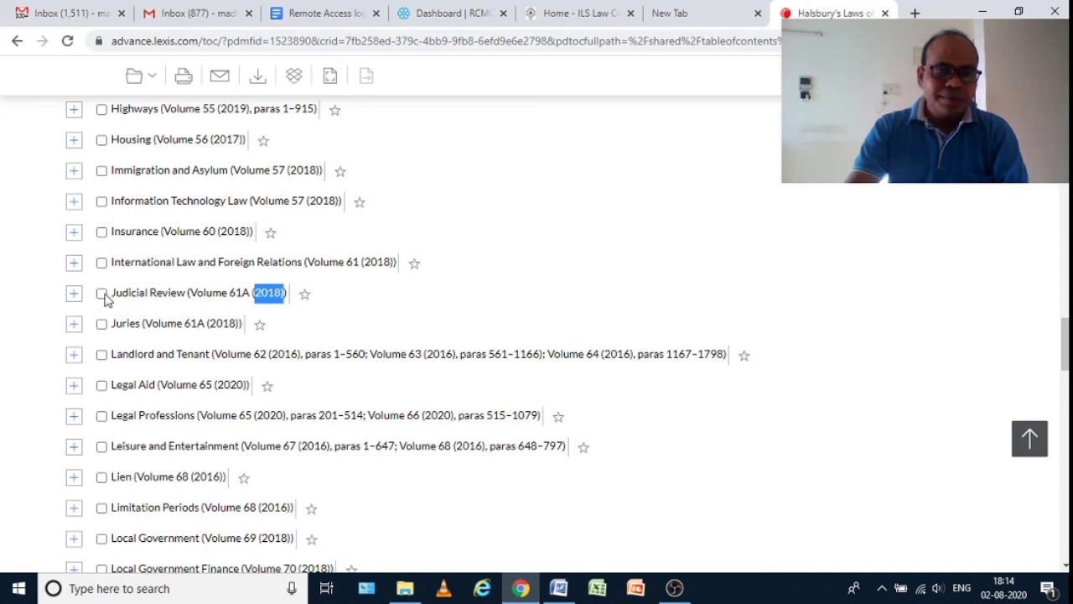
left_click(74, 293)
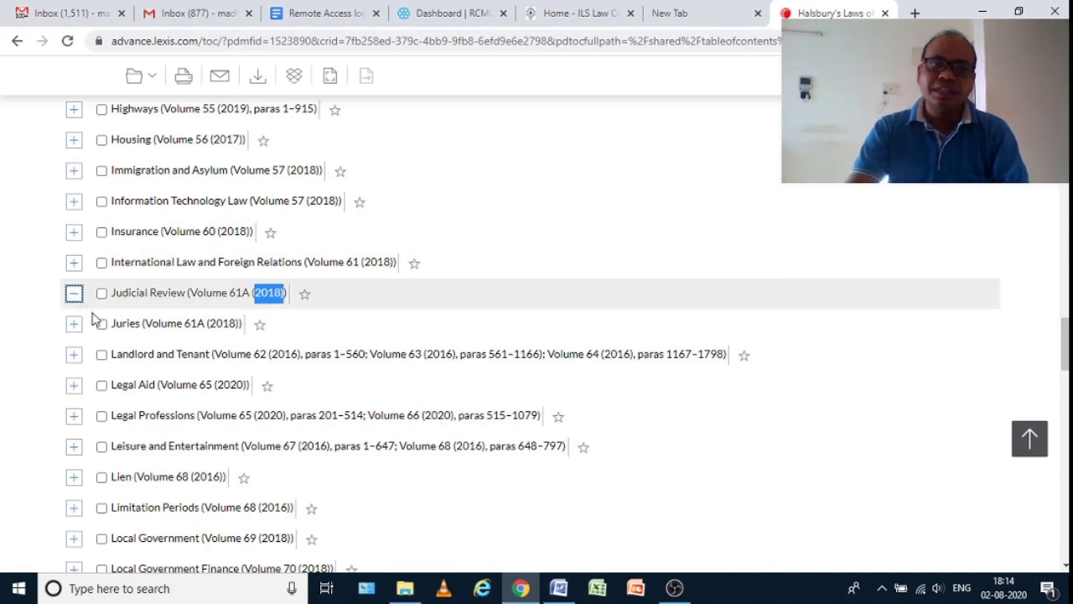